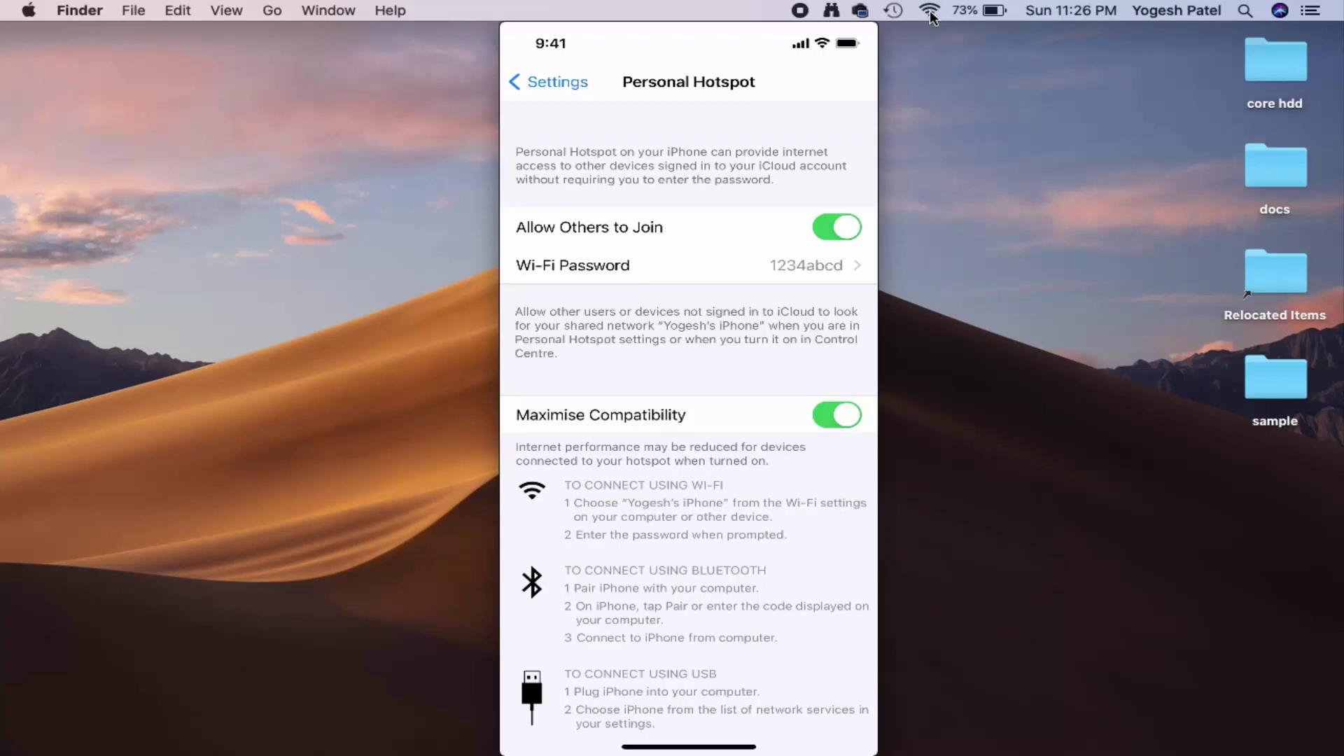
# Choose the iPhone's hotspot network from the Mac's Wi-Fi menu.
pyautogui.click(931, 14)
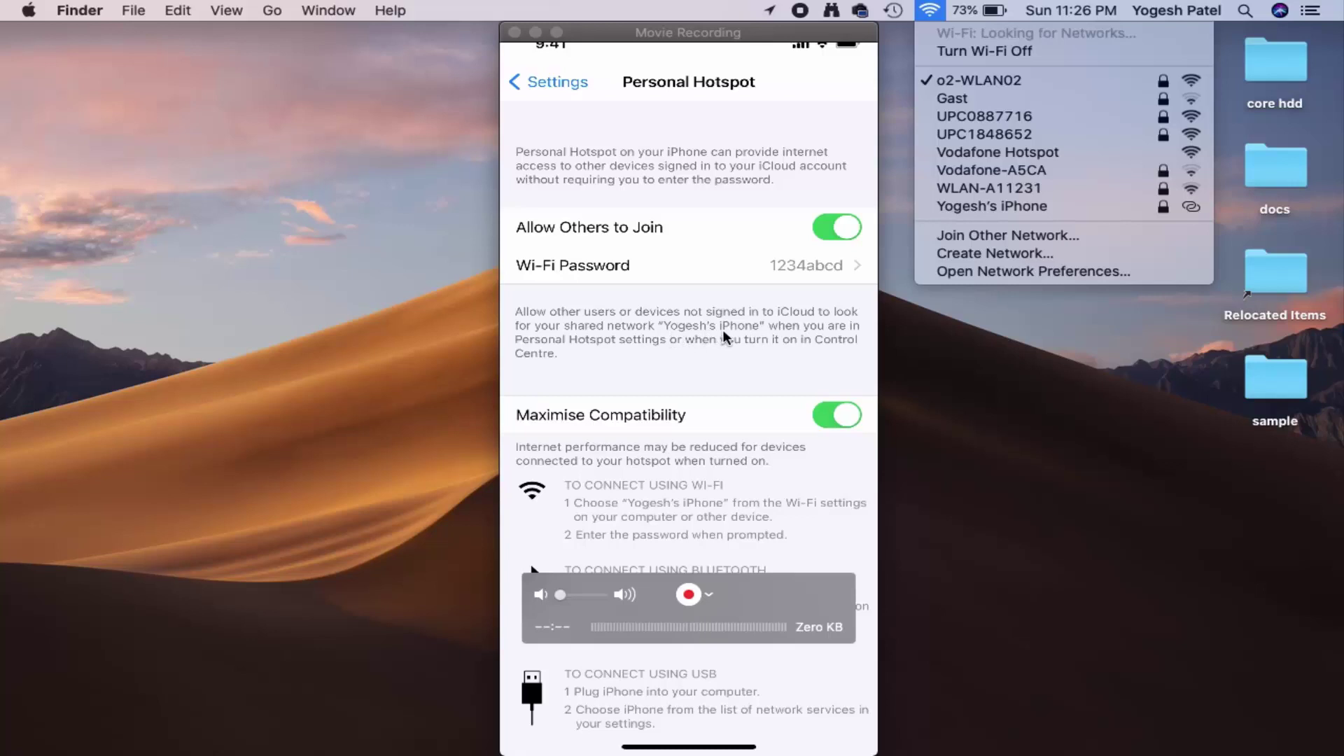
pyautogui.click(979, 208)
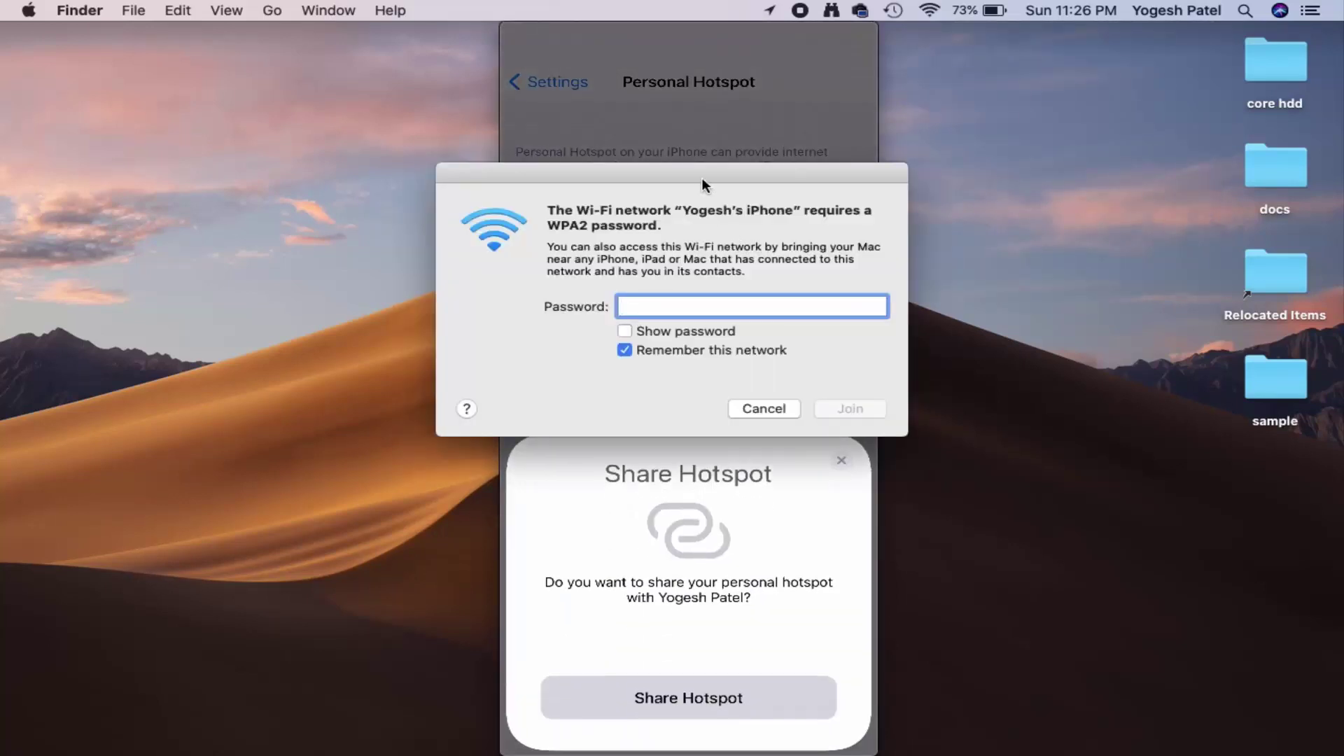
# Move the Wi-Fi password dialog off the phone screen and turn on Show password.
pyautogui.moveTo(702, 177); pyautogui.dragTo(1153, 187)
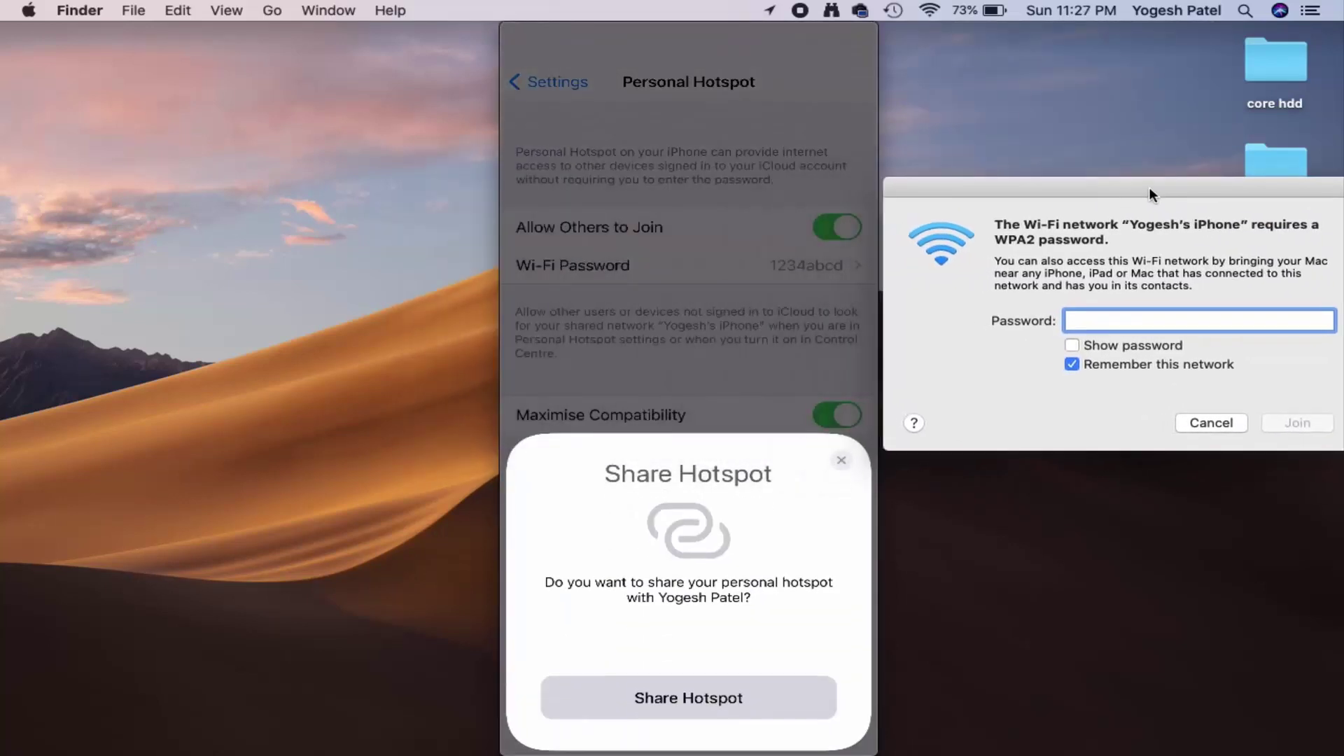
pyautogui.click(1075, 341)
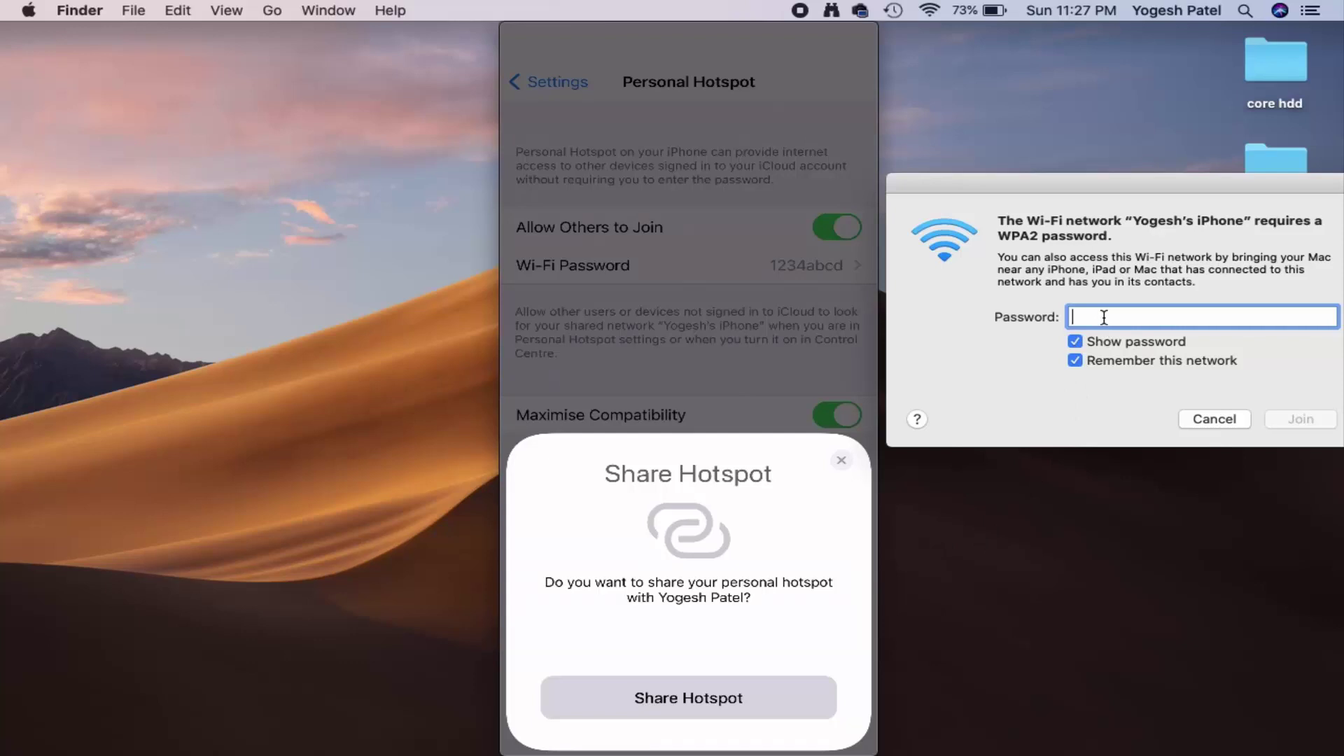
pyautogui.click(1302, 418)
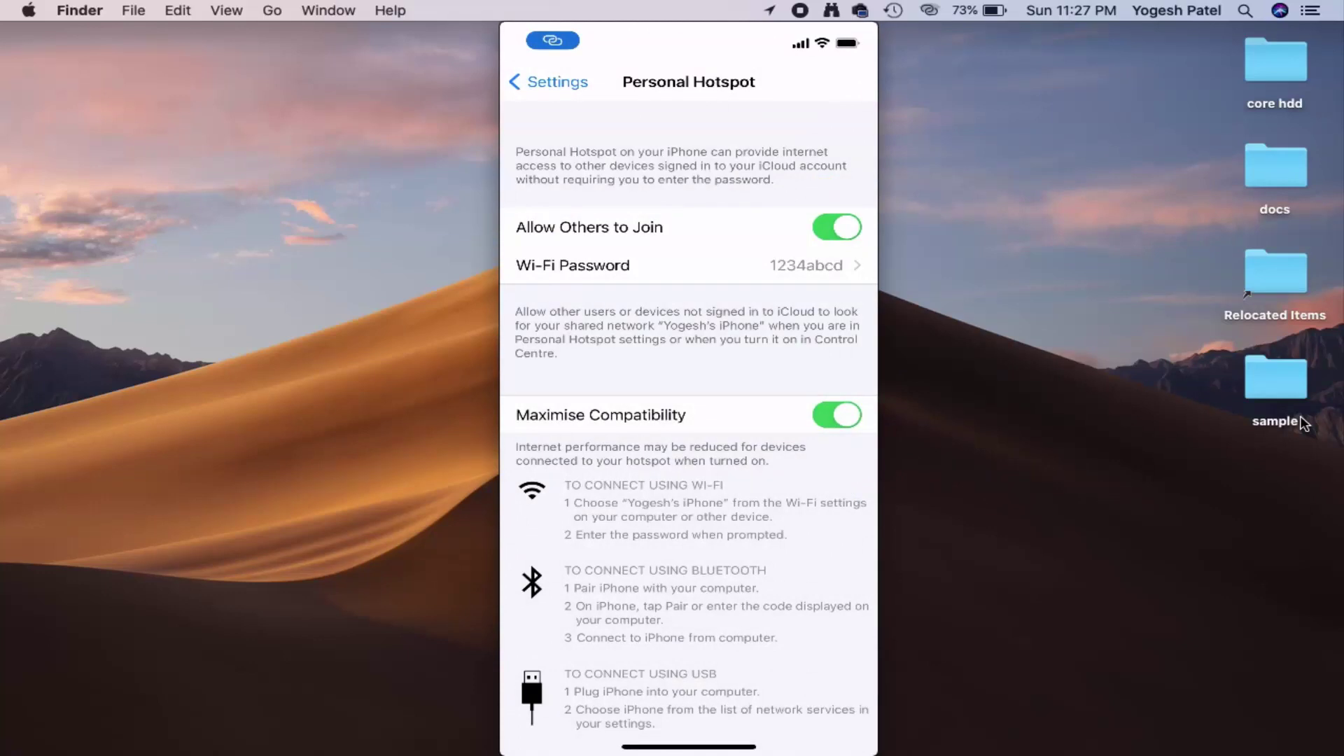
pyautogui.click(929, 13)
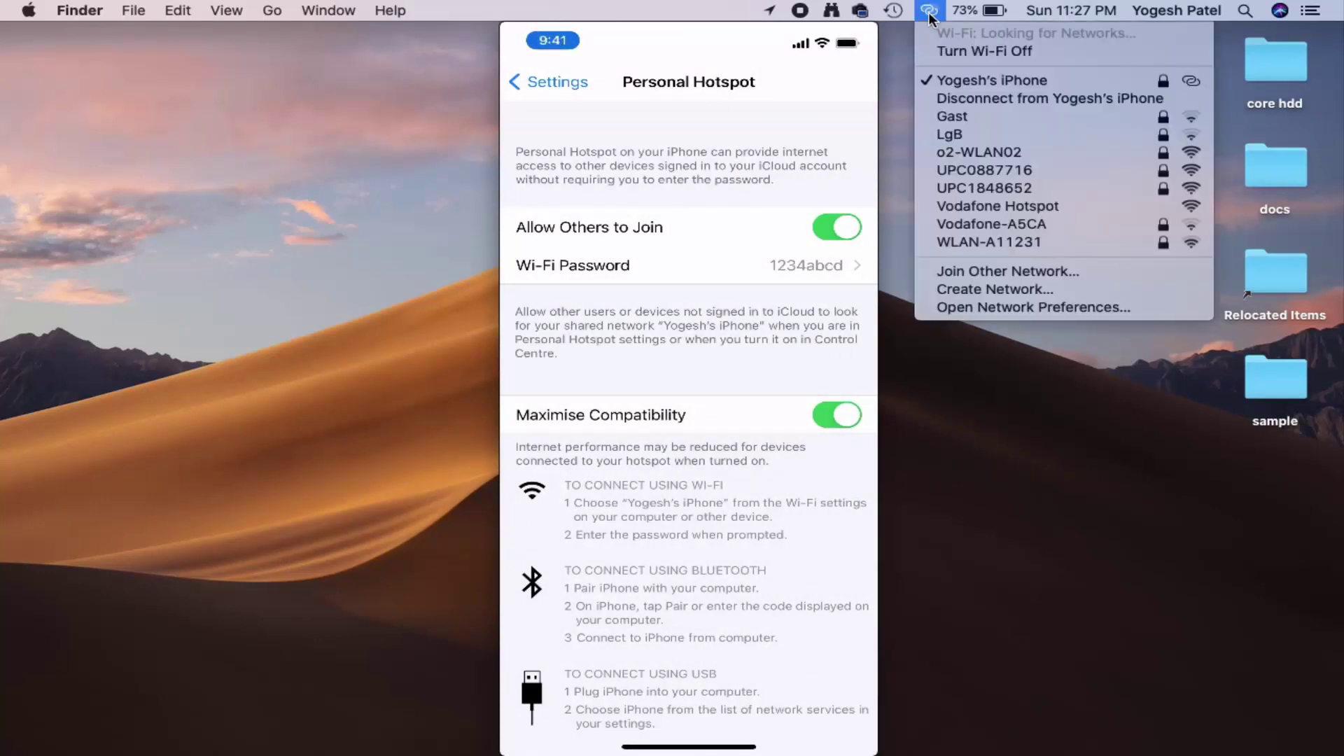
pyautogui.click(980, 79)
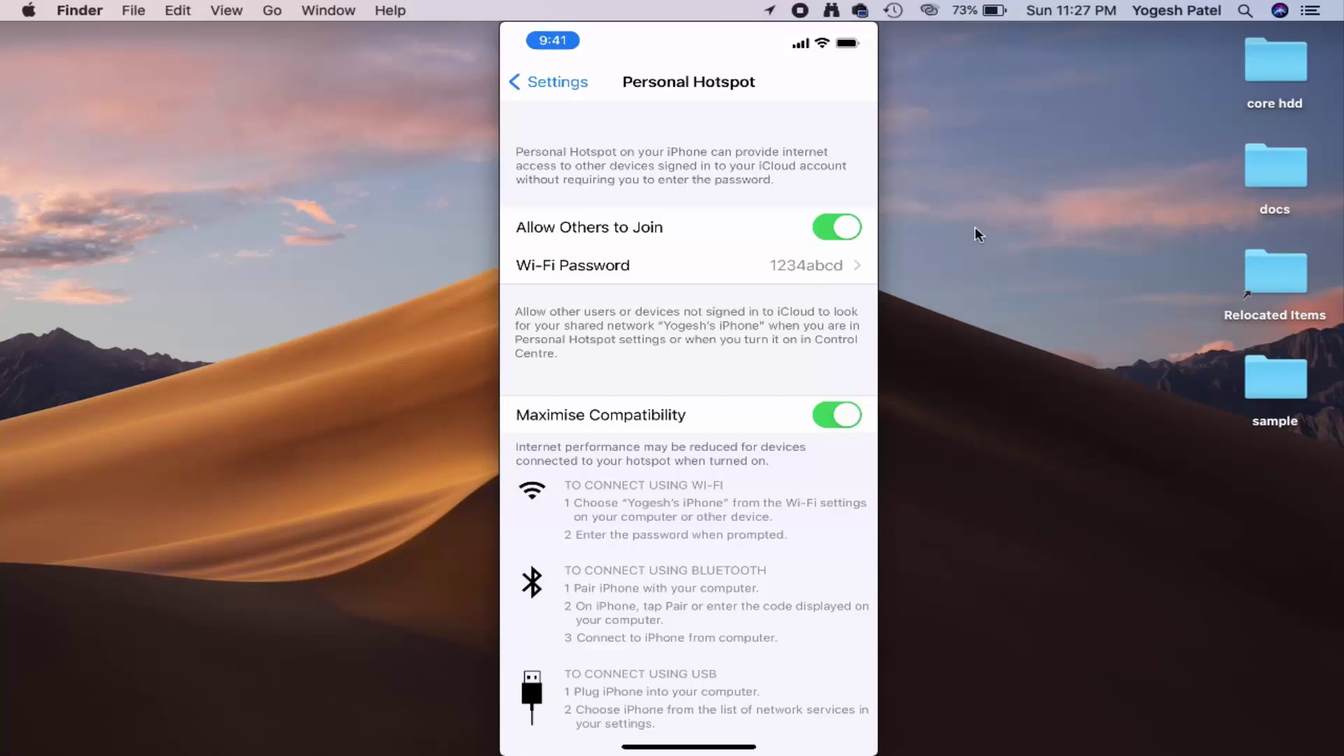